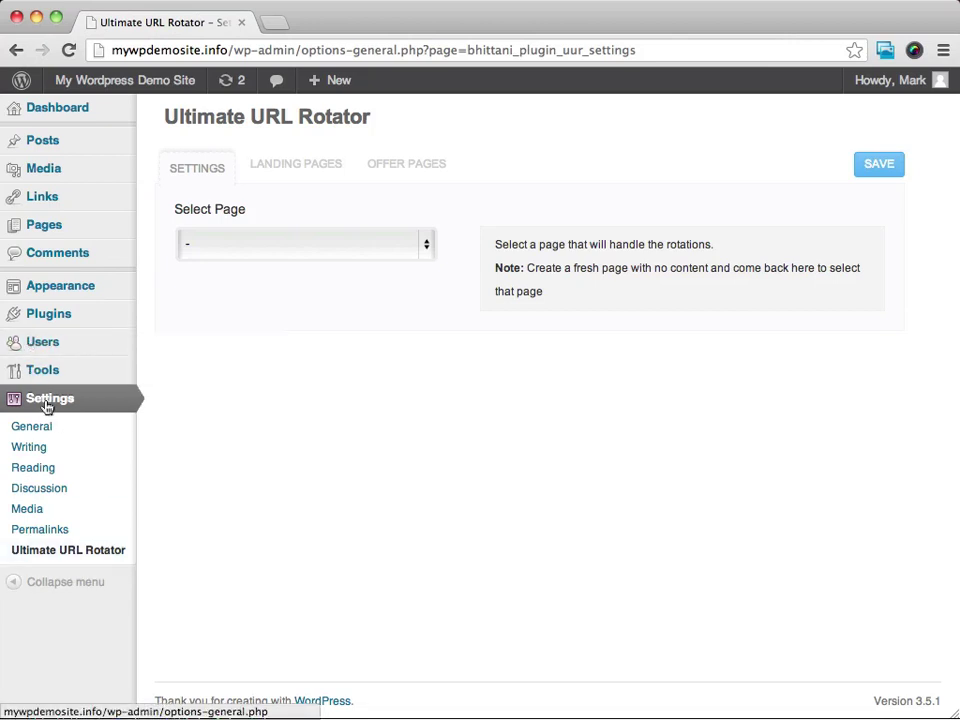
Open the Ultimate URL Rotator settings page from the Settings menu
left_click(85, 553)
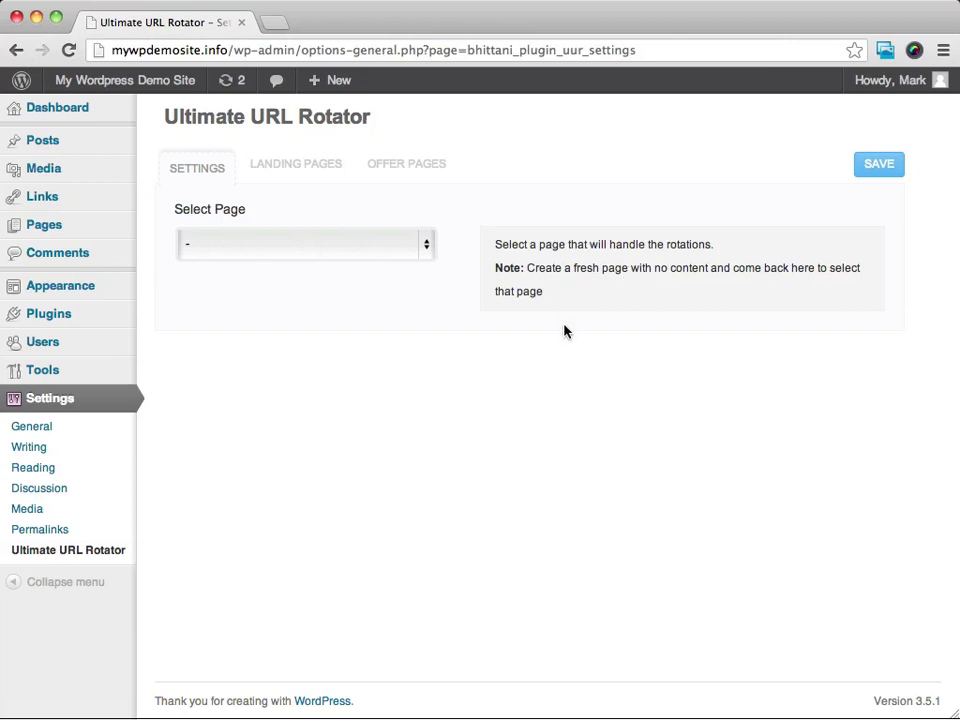
mouse_move(44, 225)
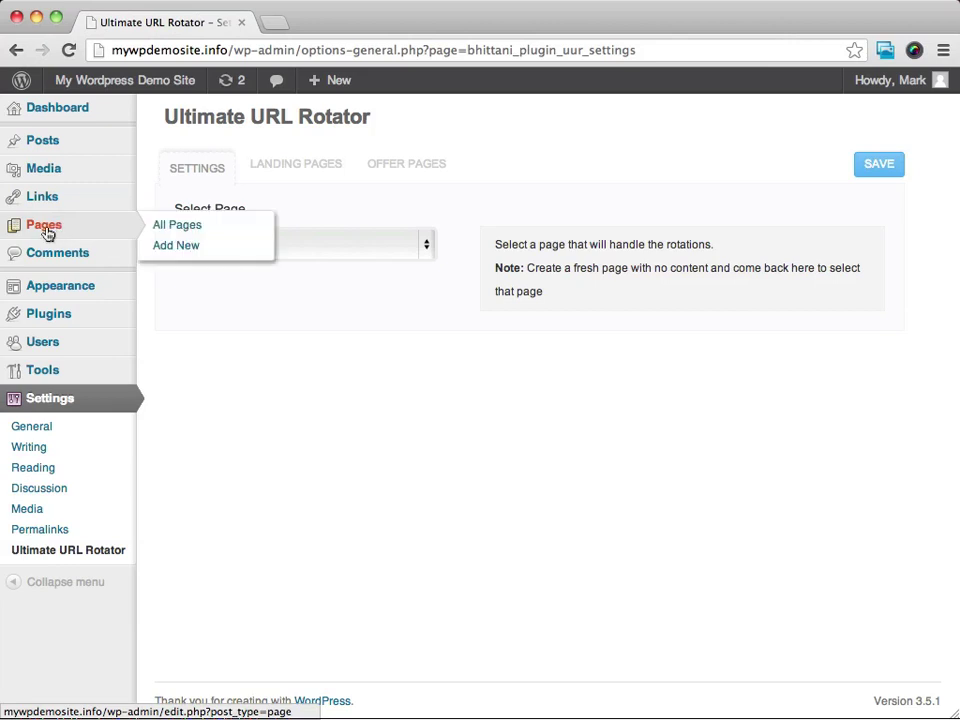
Start a new blank page and give it the title 'rotatorpage'
left_click(170, 248)
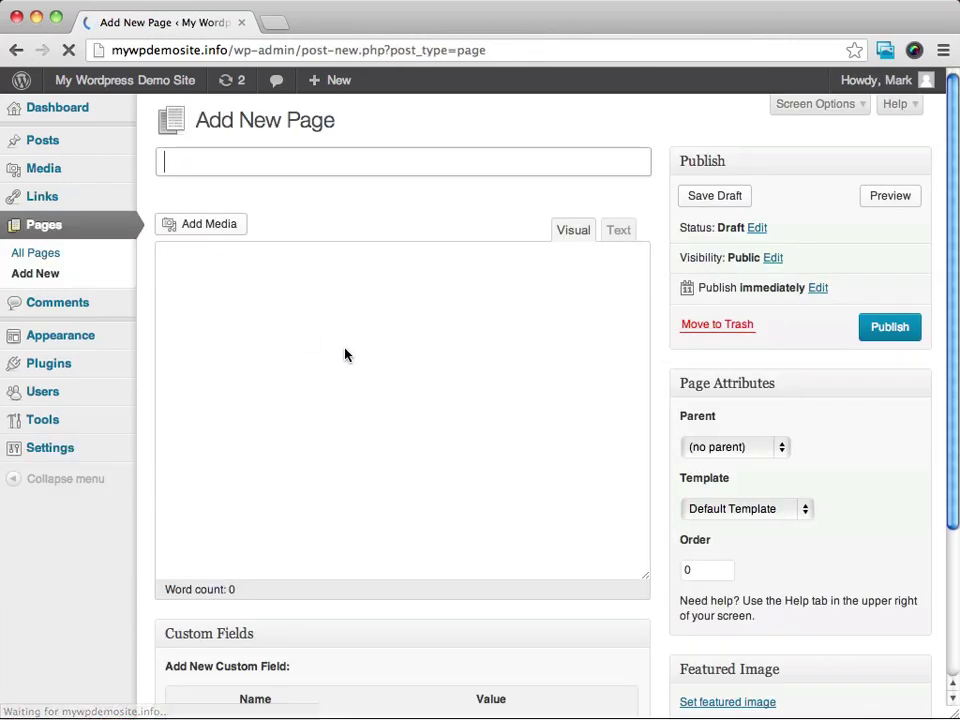
left_click(218, 160)
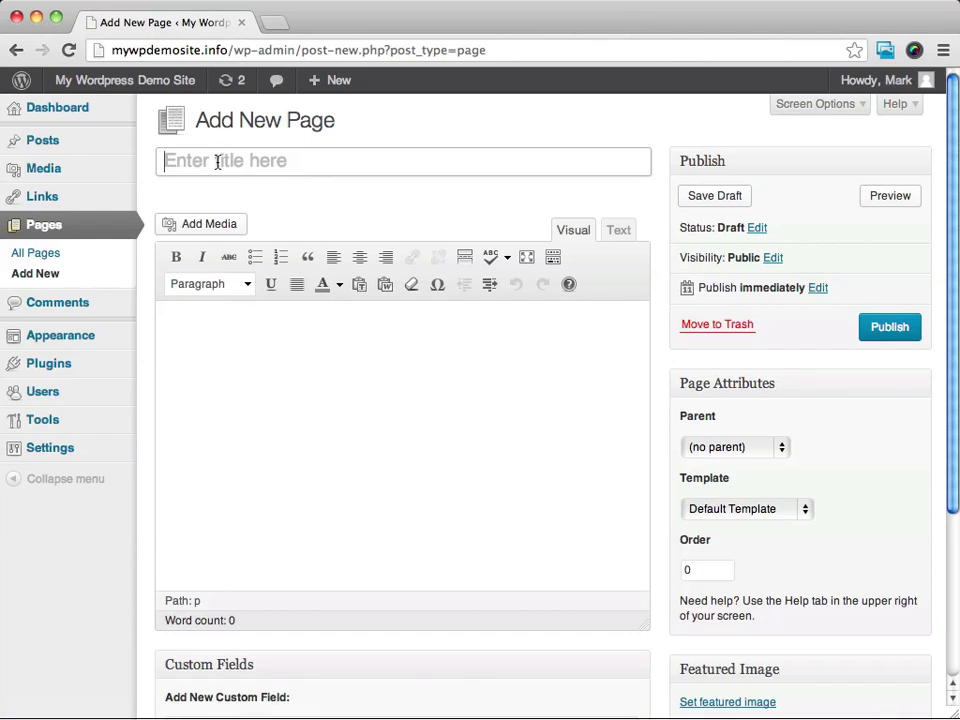
type("rota")
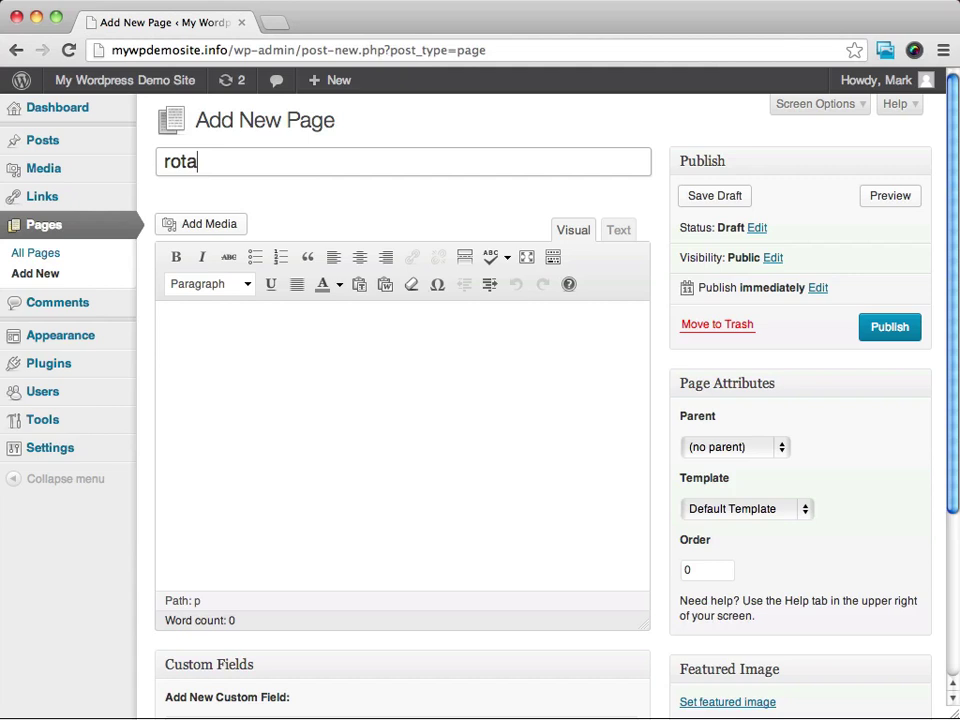
type("torpage")
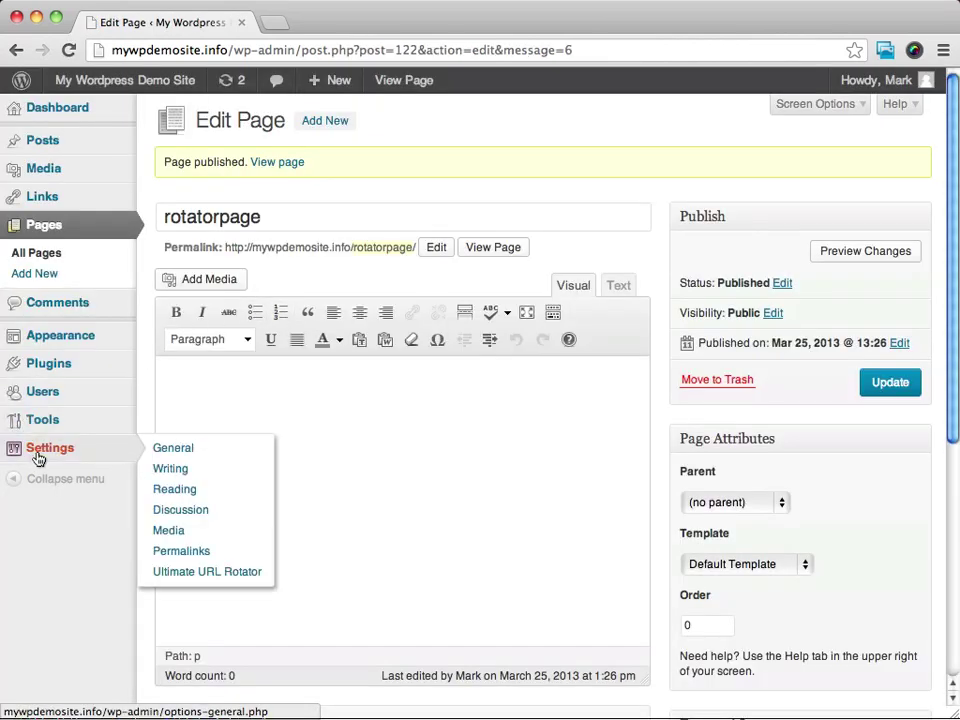
Select rotatorpage as the page that handles URL rotations
left_click(171, 575)
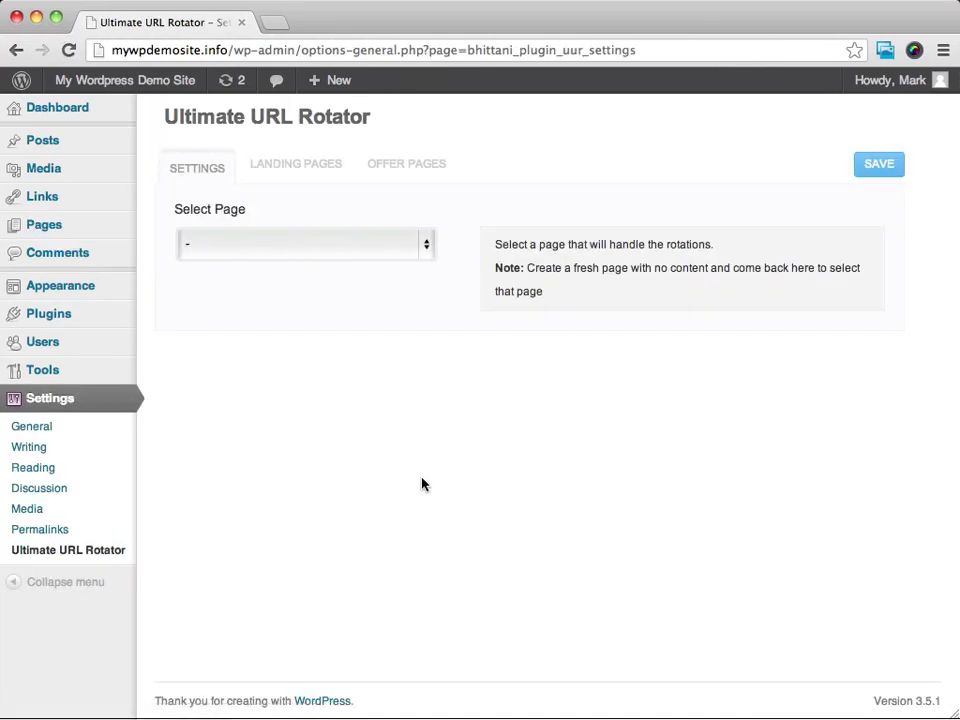
left_click(427, 251)
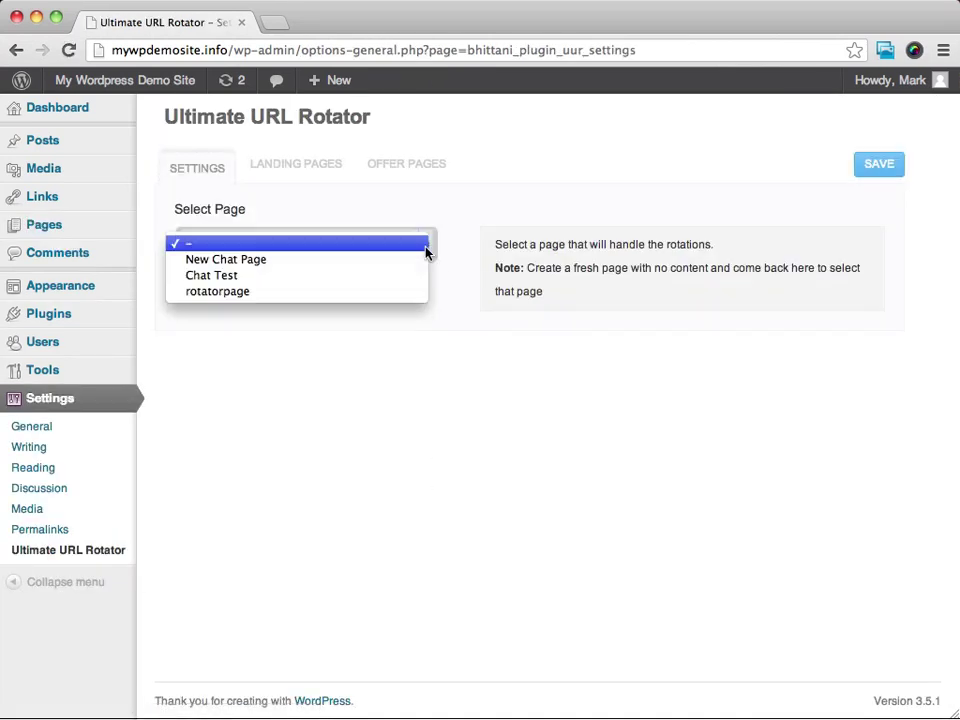
left_click(220, 293)
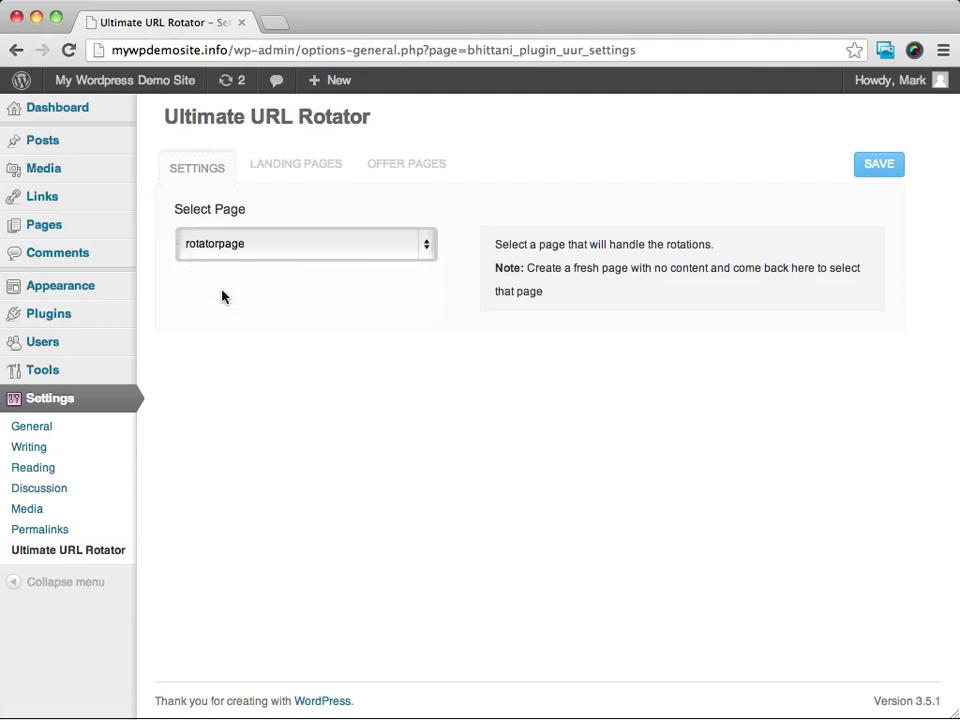
Look through the Landing Pages, Settings and Offer Pages tabs, ending on Landing Pages
left_click(296, 165)
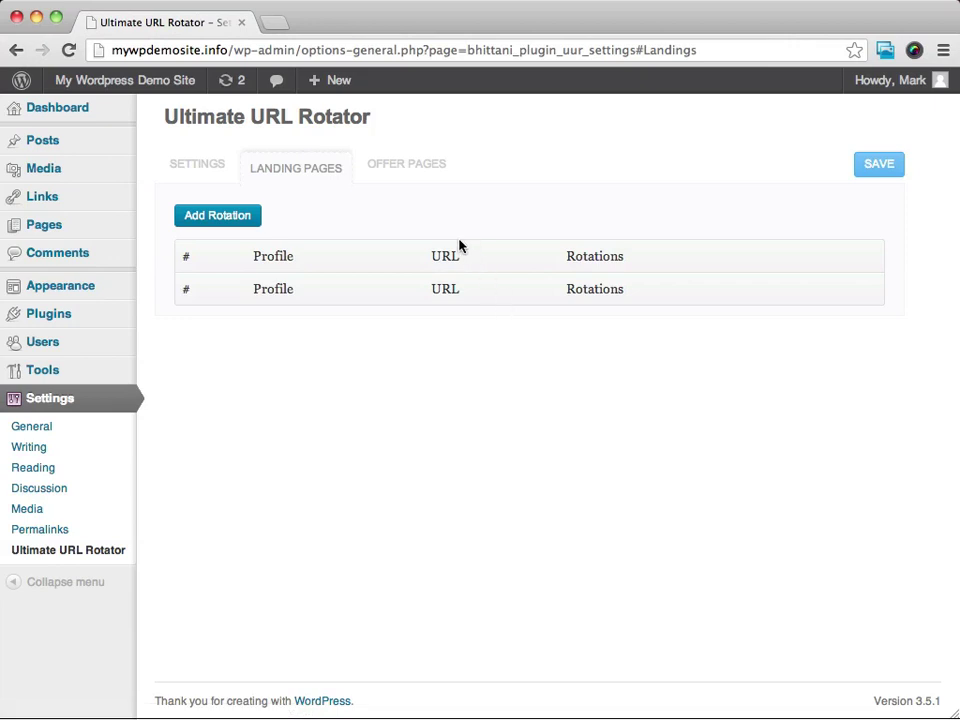
left_click(197, 168)
left_click(297, 169)
left_click(401, 167)
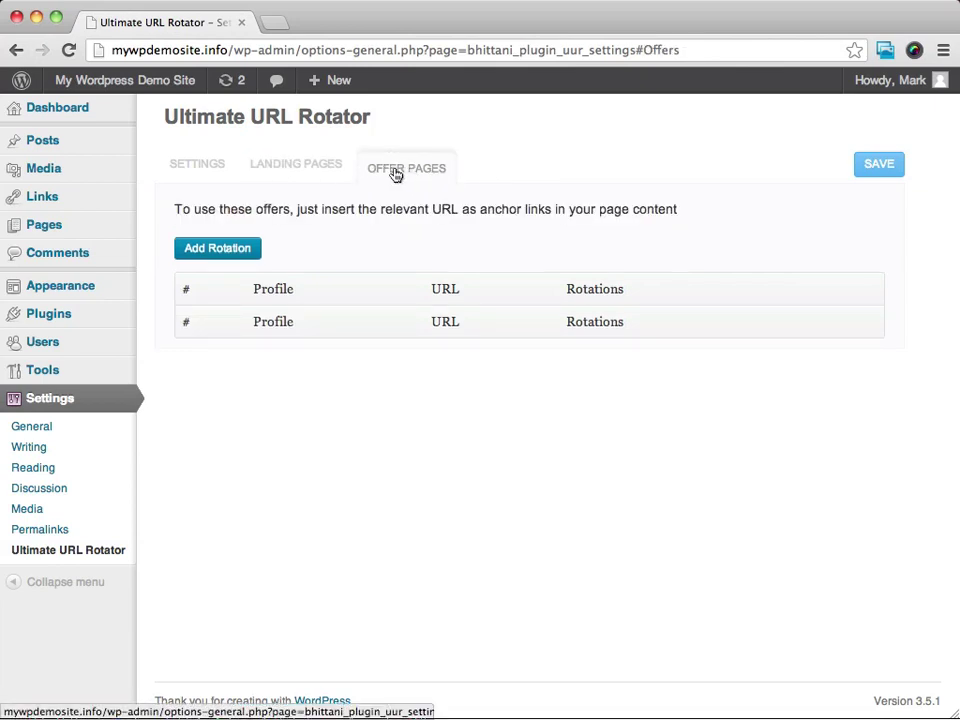
left_click(297, 166)
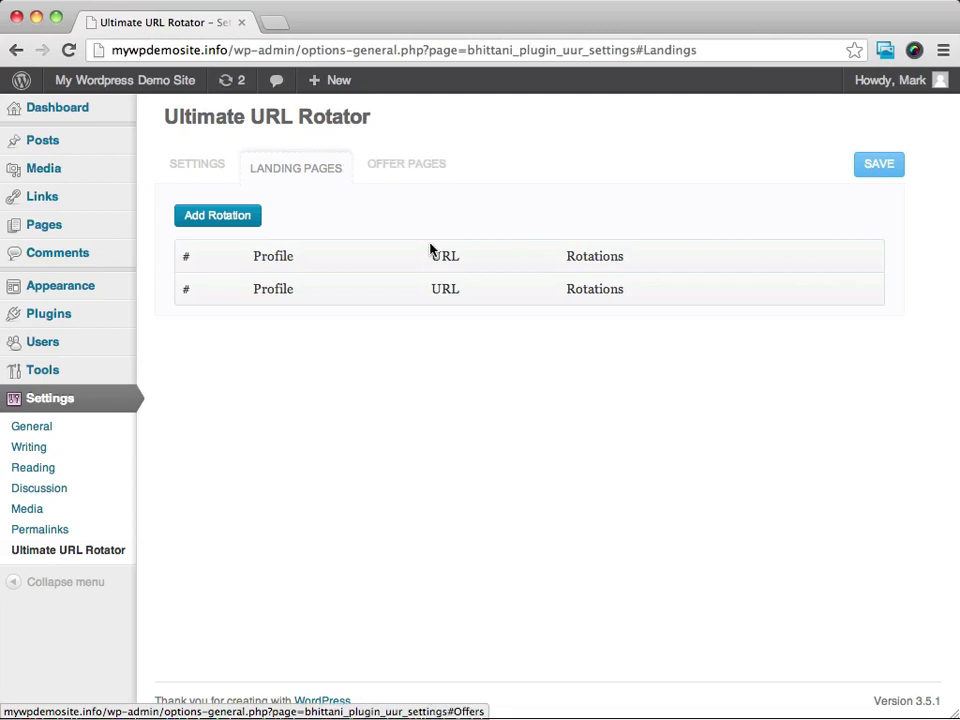
Add a new landing rotation profile named 'test1' with 2 rotations
left_click(224, 222)
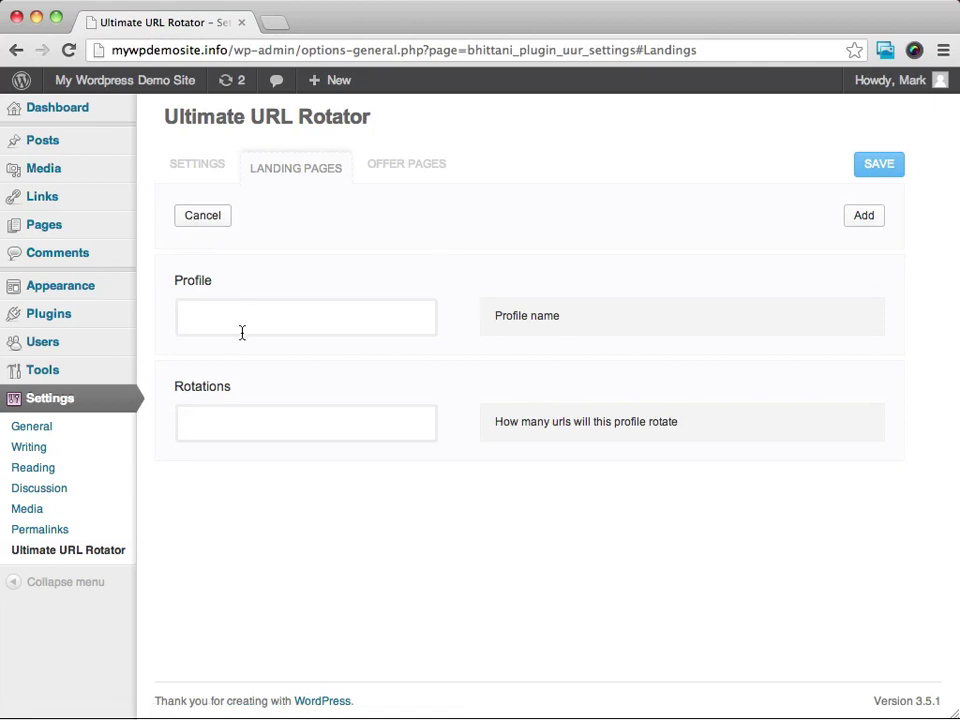
left_click(243, 323)
type("test1")
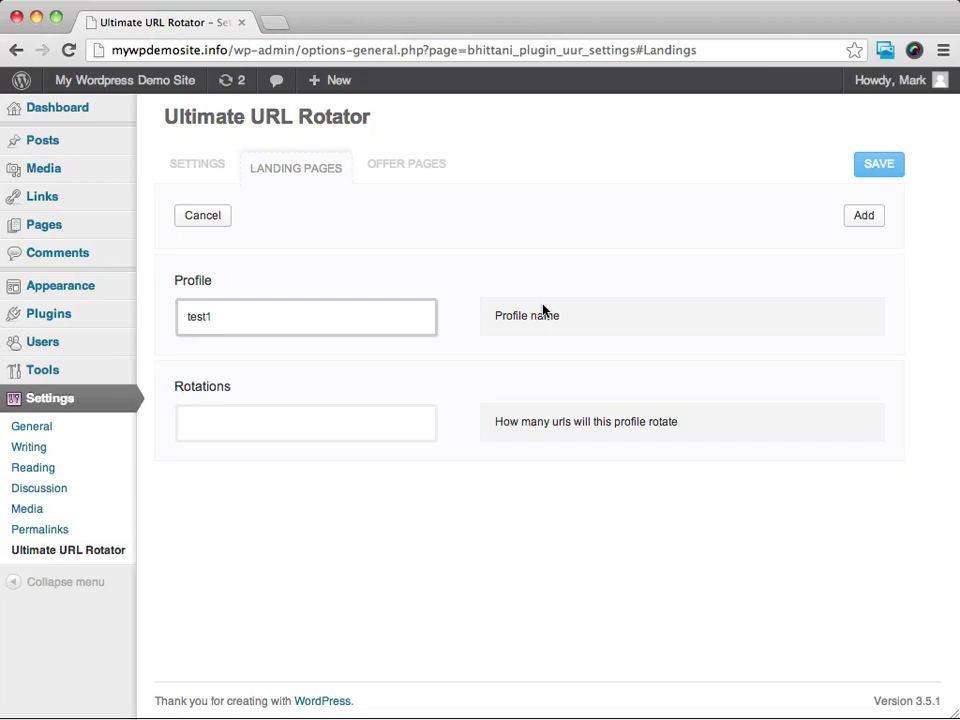
left_click(236, 426)
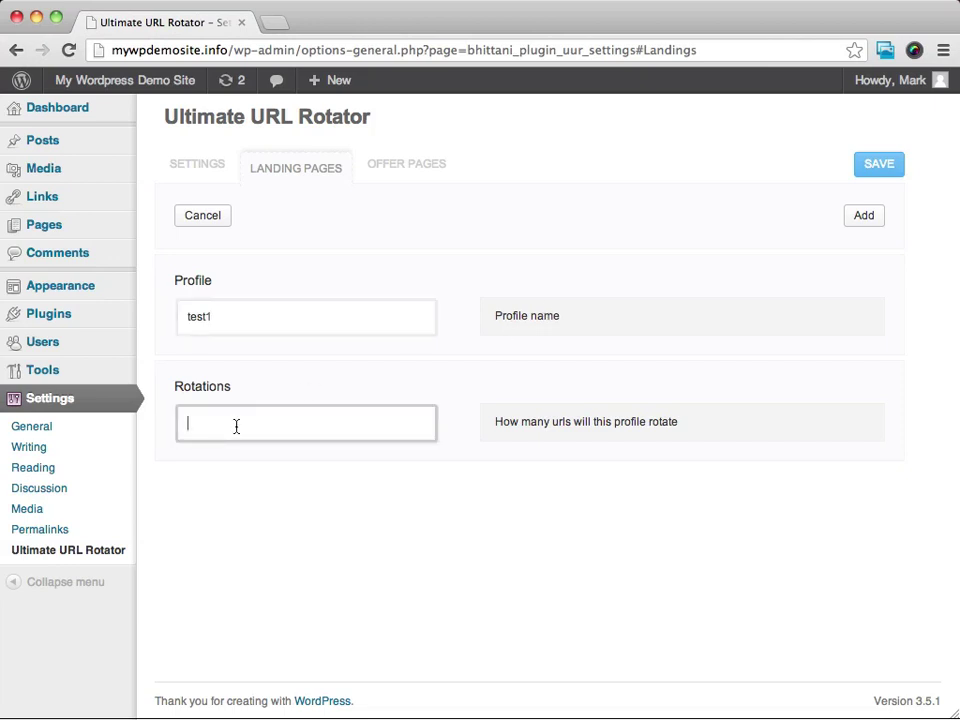
type("2")
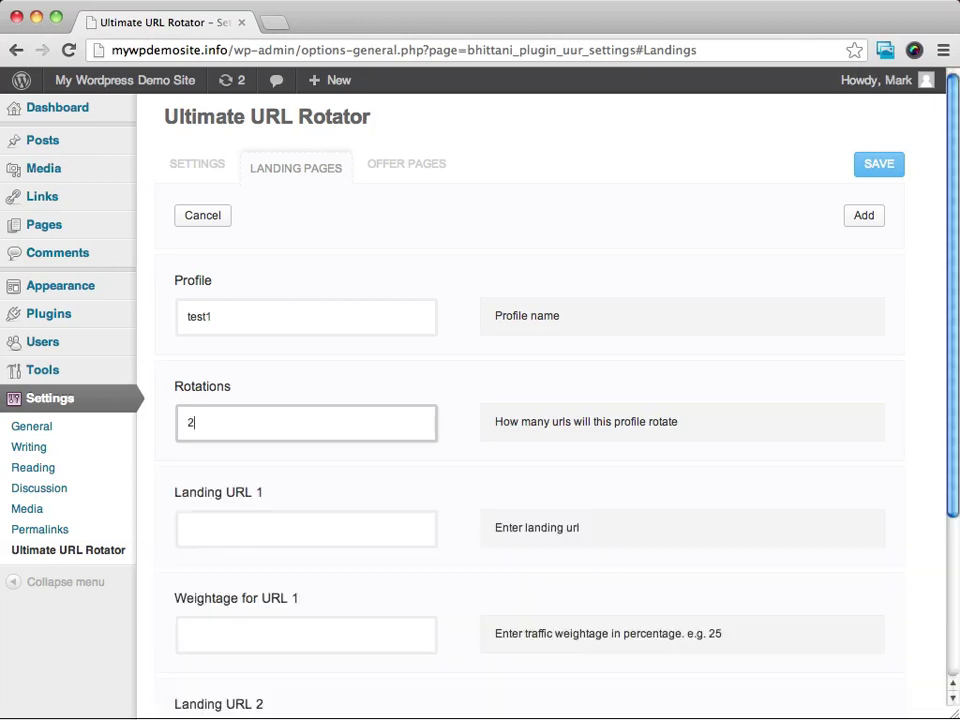
scroll(649, 460, "down", 1)
scroll(649, 460, "down", 4)
scroll(649, 460, "up", 5)
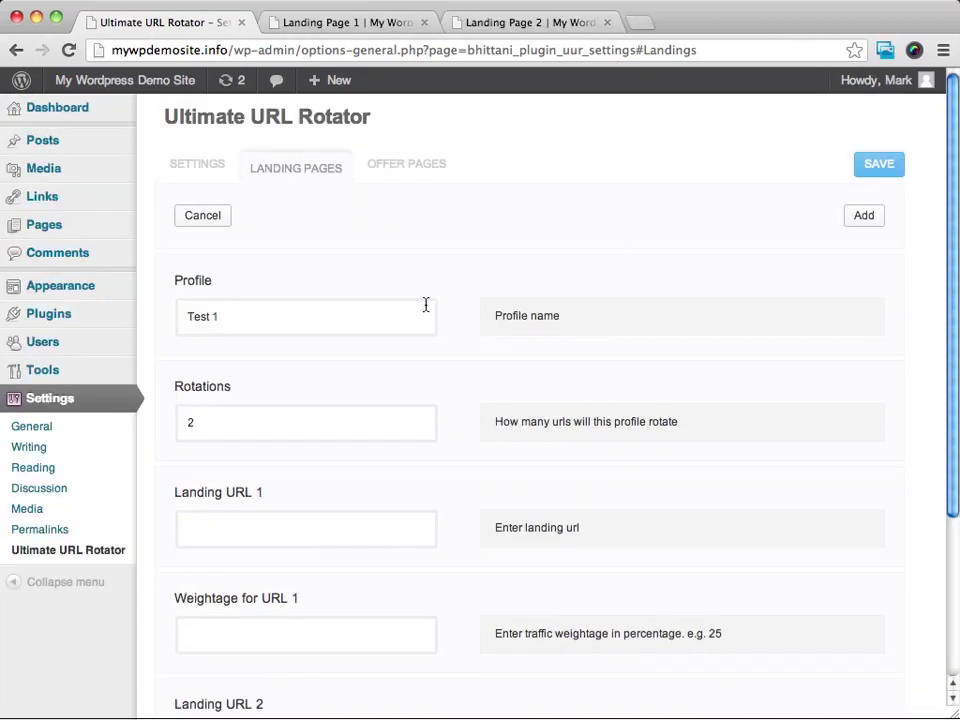
Copy the Landing Page 1 address from its browser tab into Landing URL 1
left_click(253, 538)
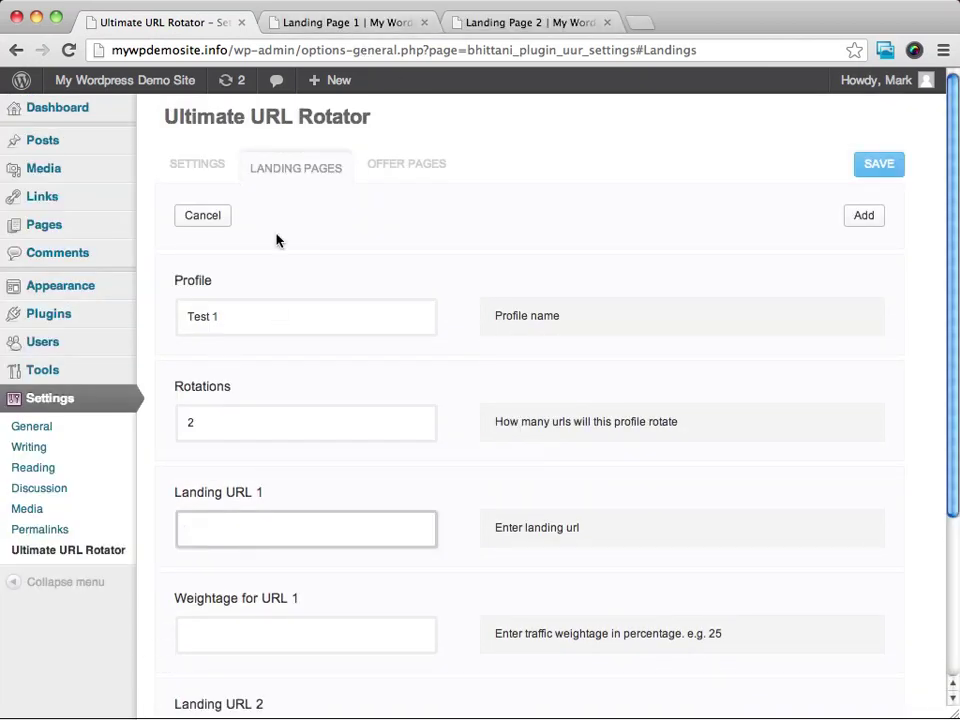
left_click(363, 25)
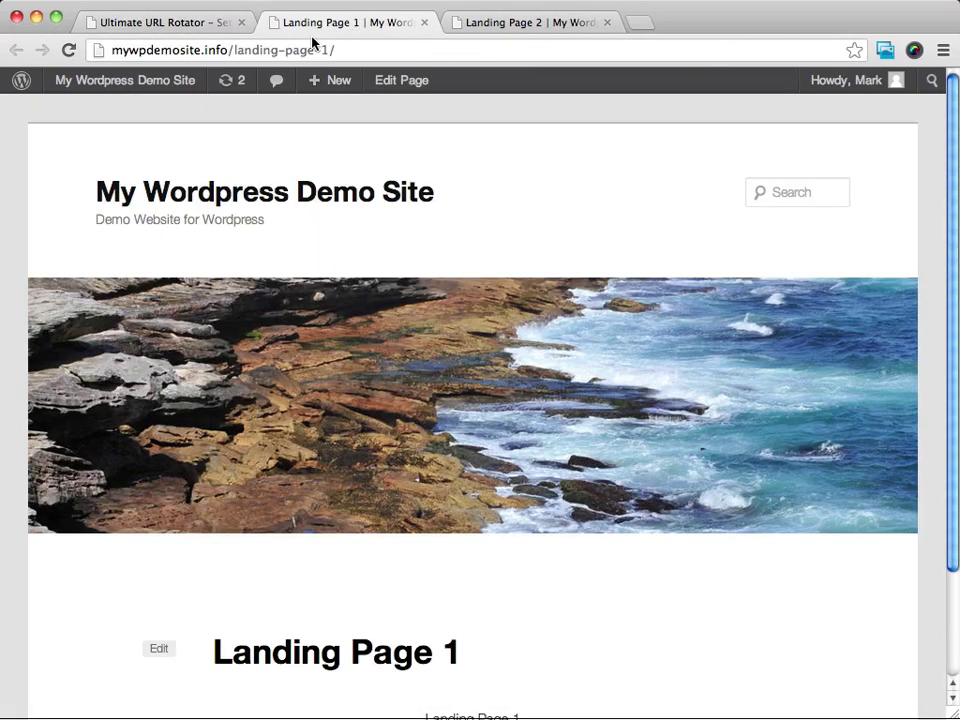
left_click(306, 48)
right_click(306, 48)
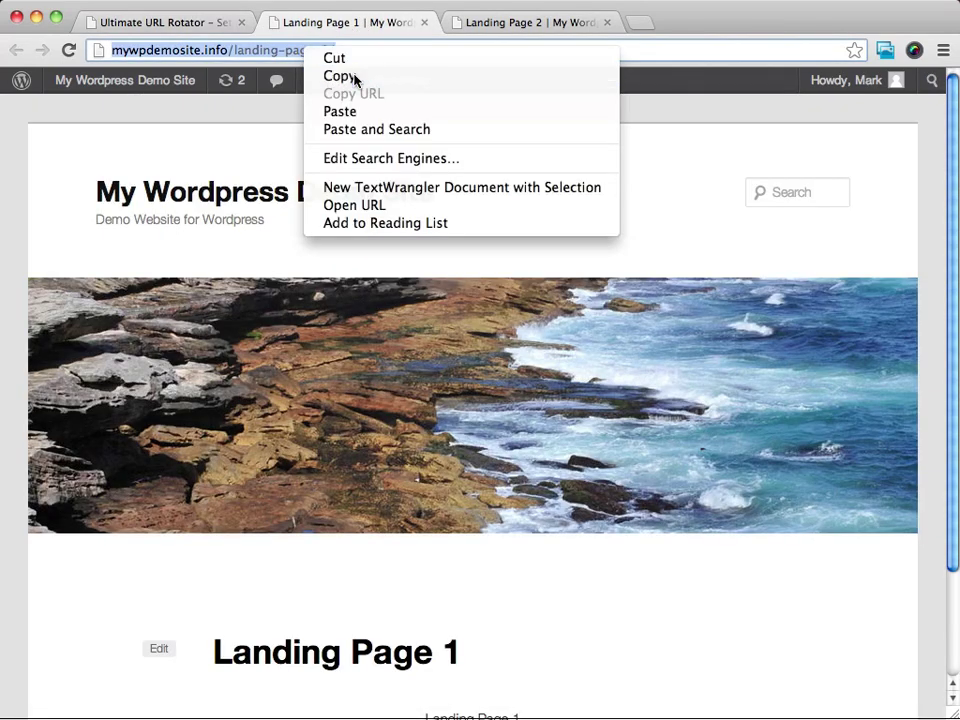
left_click(355, 77)
left_click(214, 22)
scroll(538, 467, "down", 1)
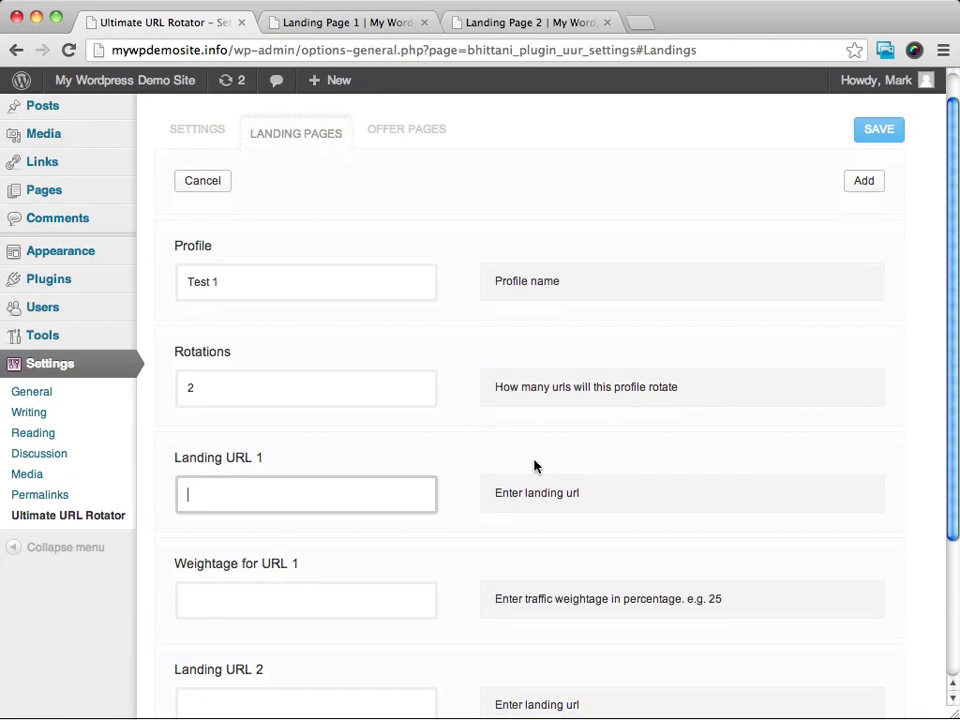
left_click(253, 498)
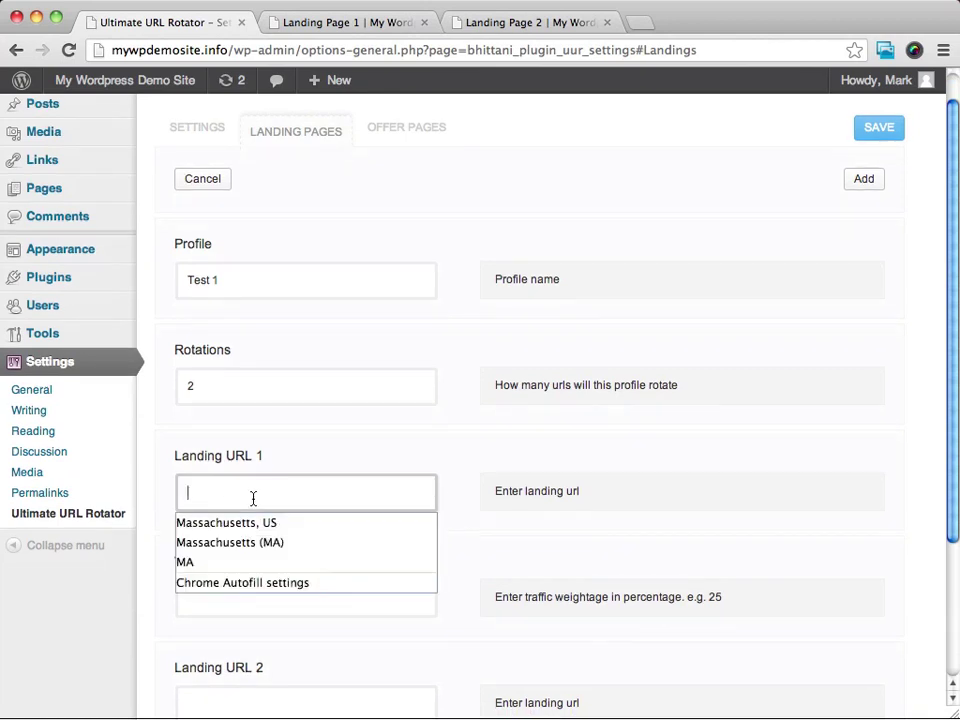
key("ctrl+v")
Fill Landing URL 2 with the landing-page-2 address
scroll(440, 545, "down", 2)
scroll(754, 487, "down", 2)
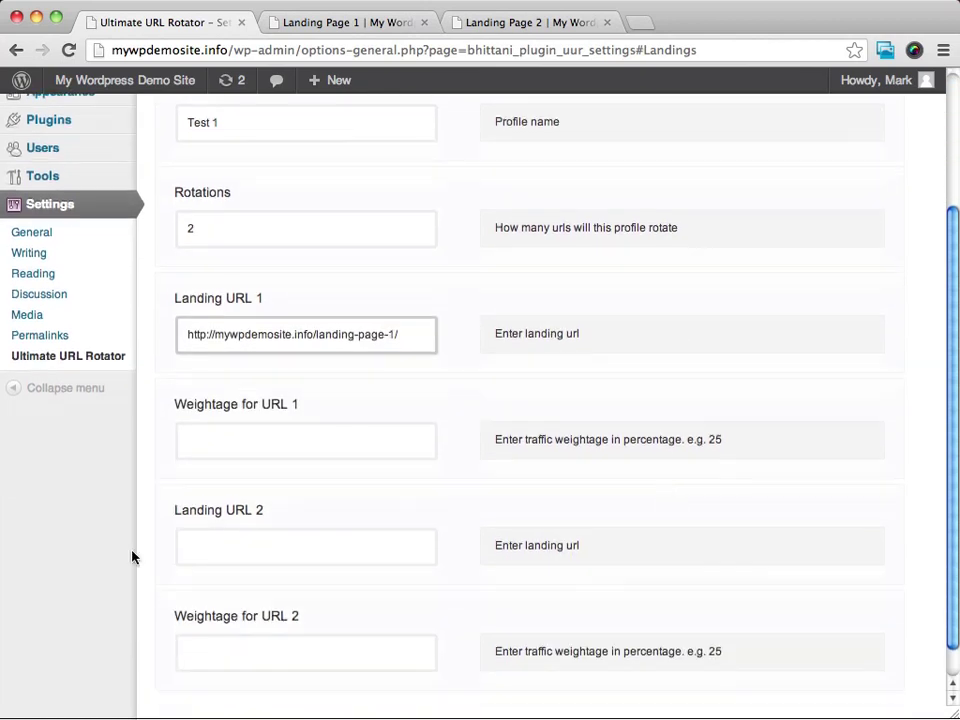
left_click(238, 550)
key("ctrl+v")
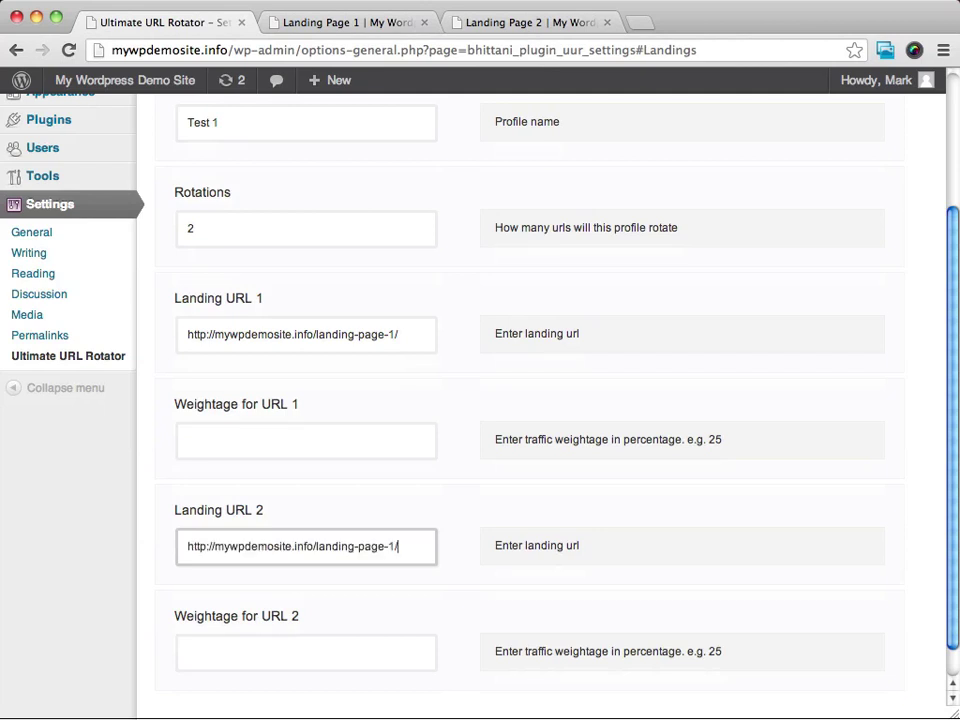
key("BackSpace")
type("2")
Set both URL weightages to 50 percent
left_click(260, 433)
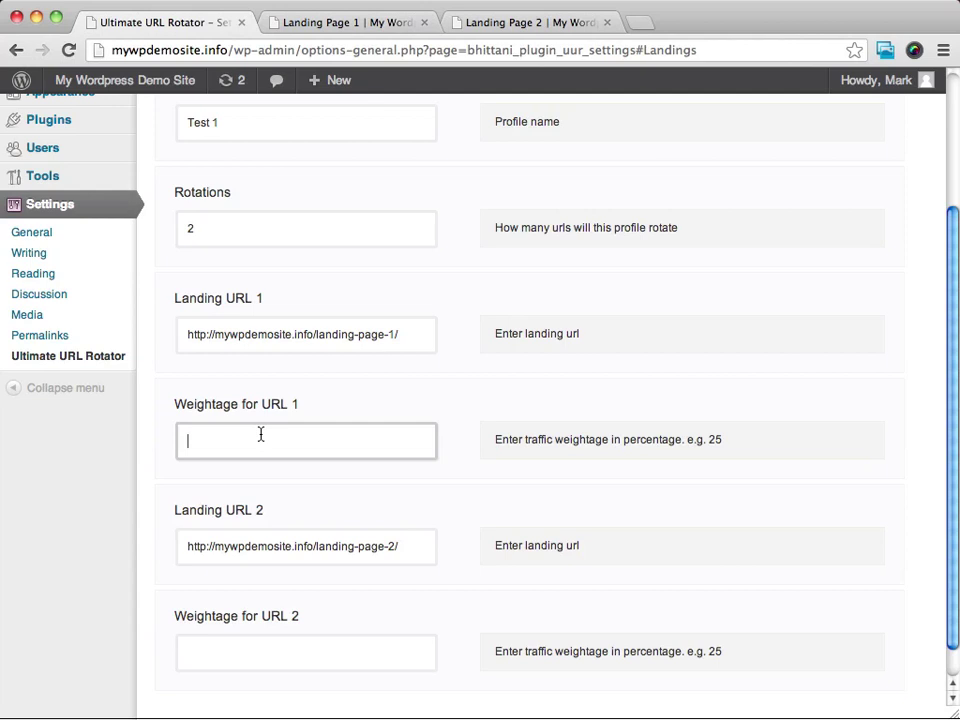
type("75")
left_click(255, 653)
type("25")
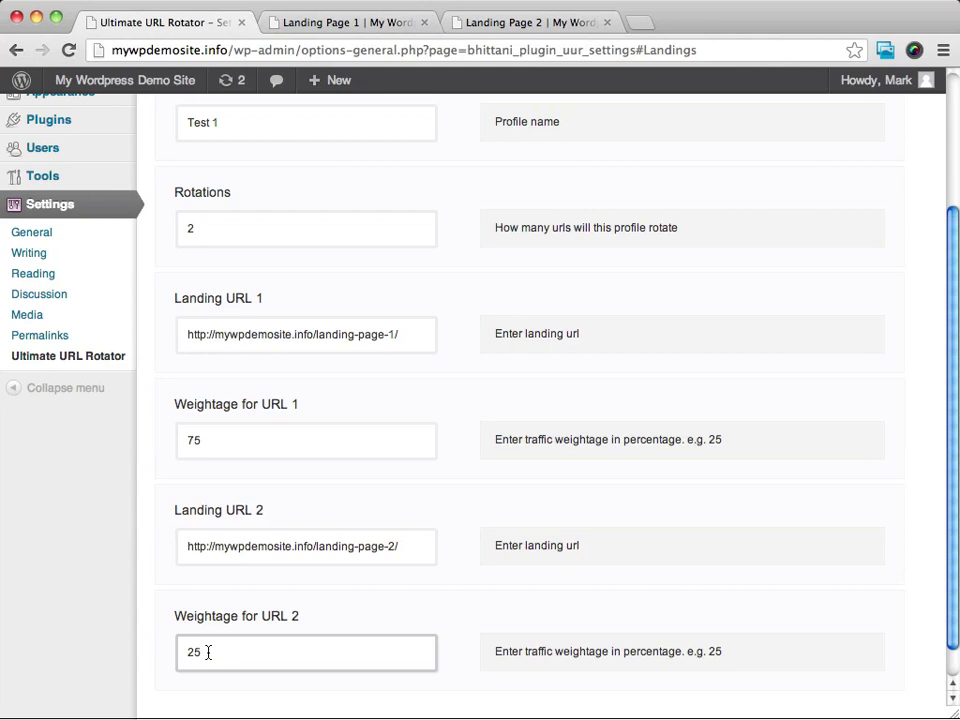
left_click_drag(212, 655, 162, 655)
type("5")
type("0")
left_click_drag(206, 443, 155, 449)
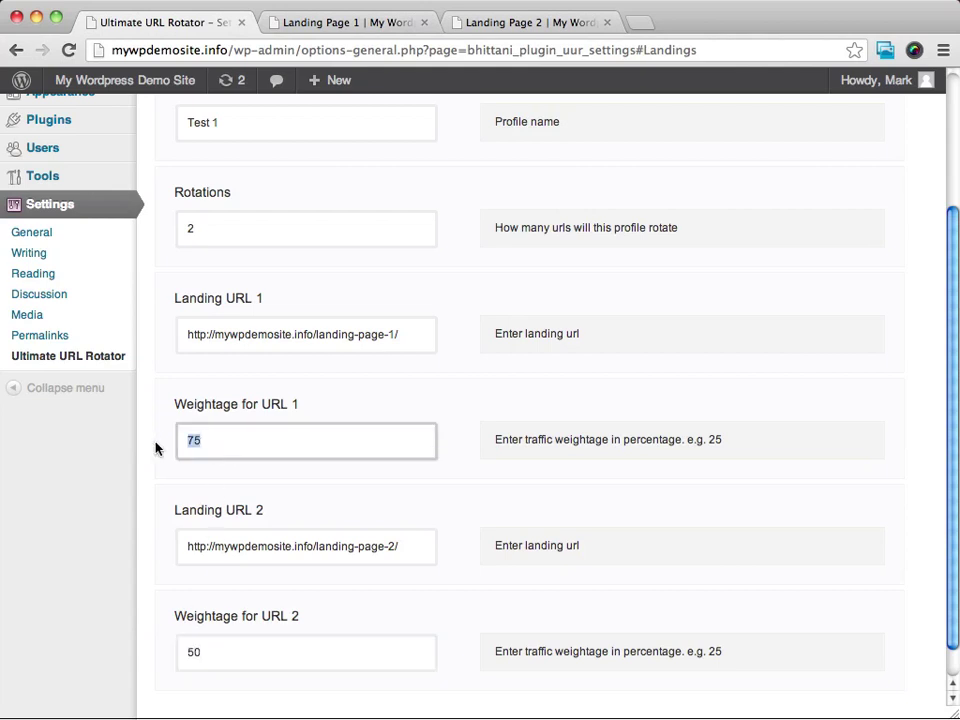
type("50")
scroll(780, 400, "down", 1)
scroll(780, 400, "up", 5)
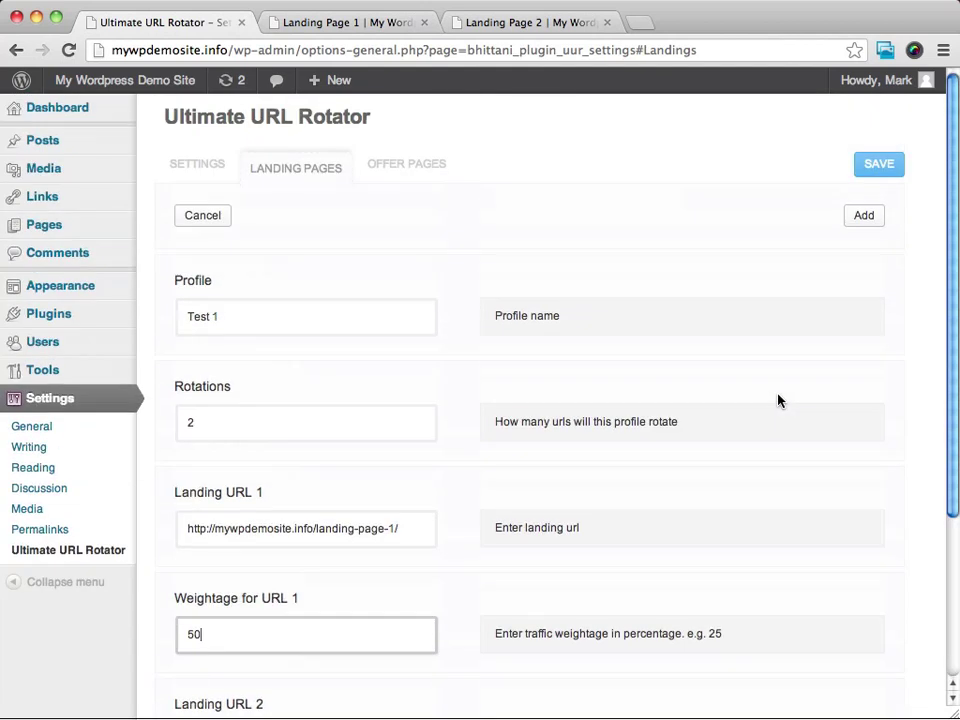
Add and save the Test 1 rotation, then reload and select its rotatorpage/?uur=0 link
left_click(865, 217)
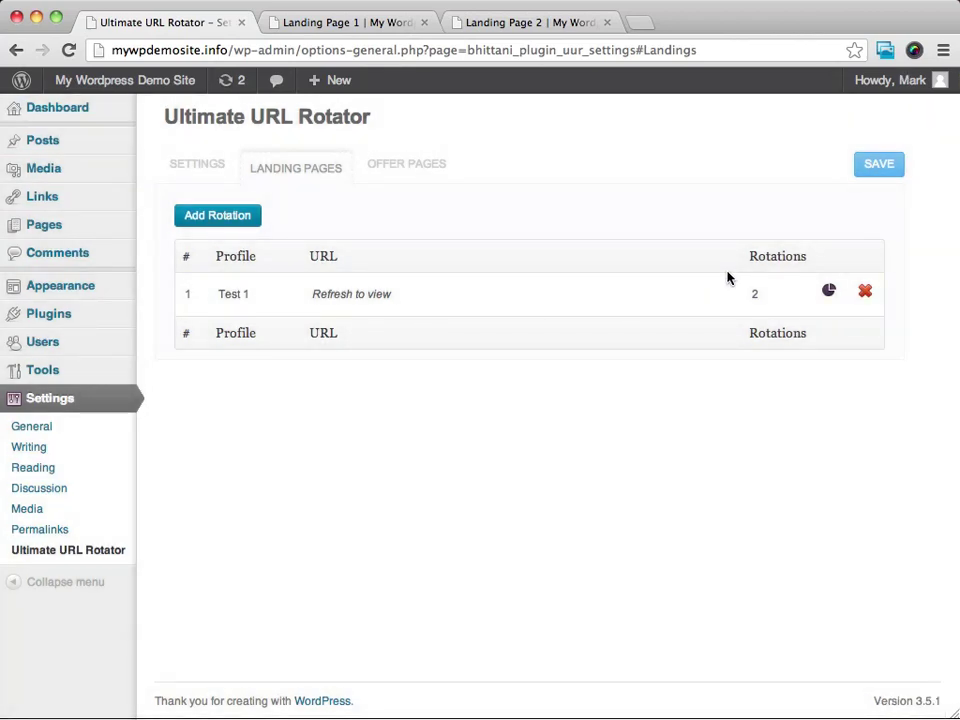
left_click(876, 166)
left_click(66, 51)
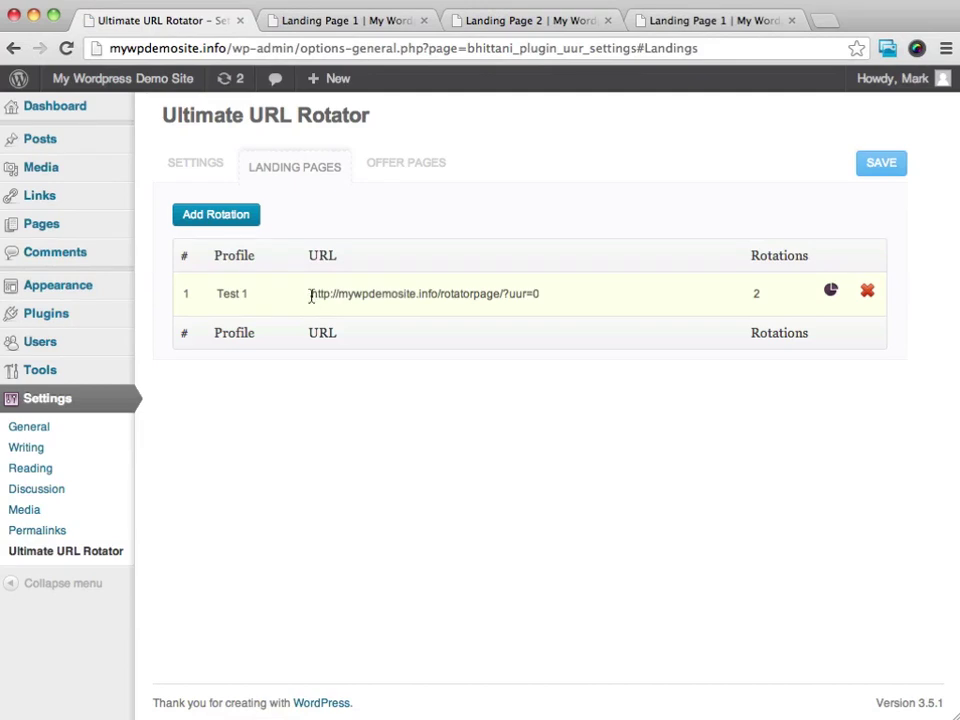
left_click_drag(311, 294, 538, 296)
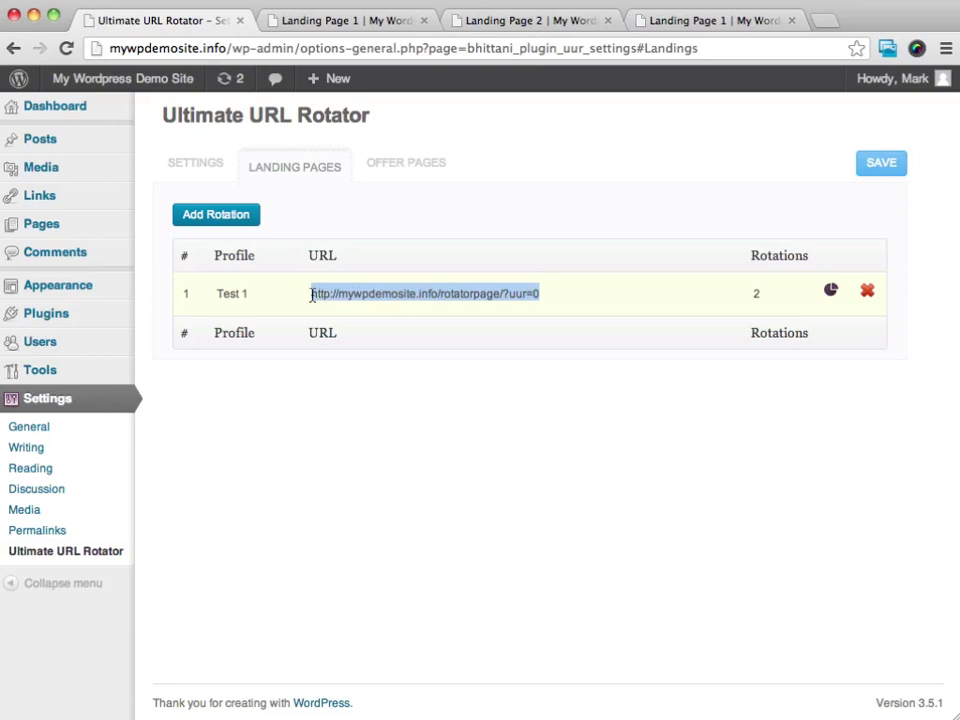
Expand the Test 1 row to show both landing pages at 50% weight with 0 views
left_click(831, 291)
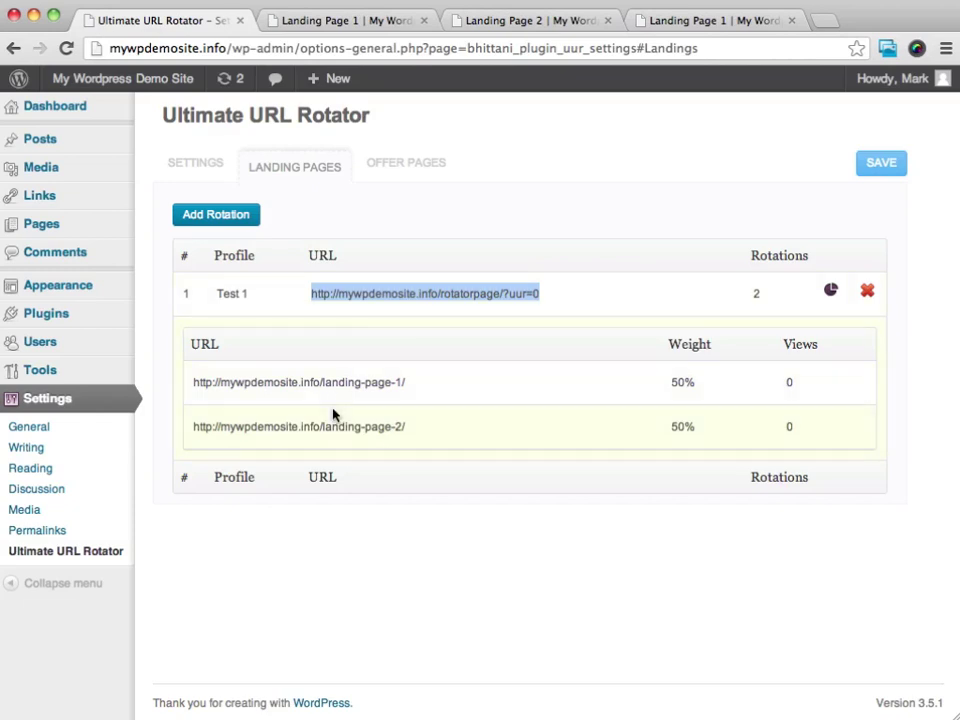
left_click_drag(412, 385, 190, 383)
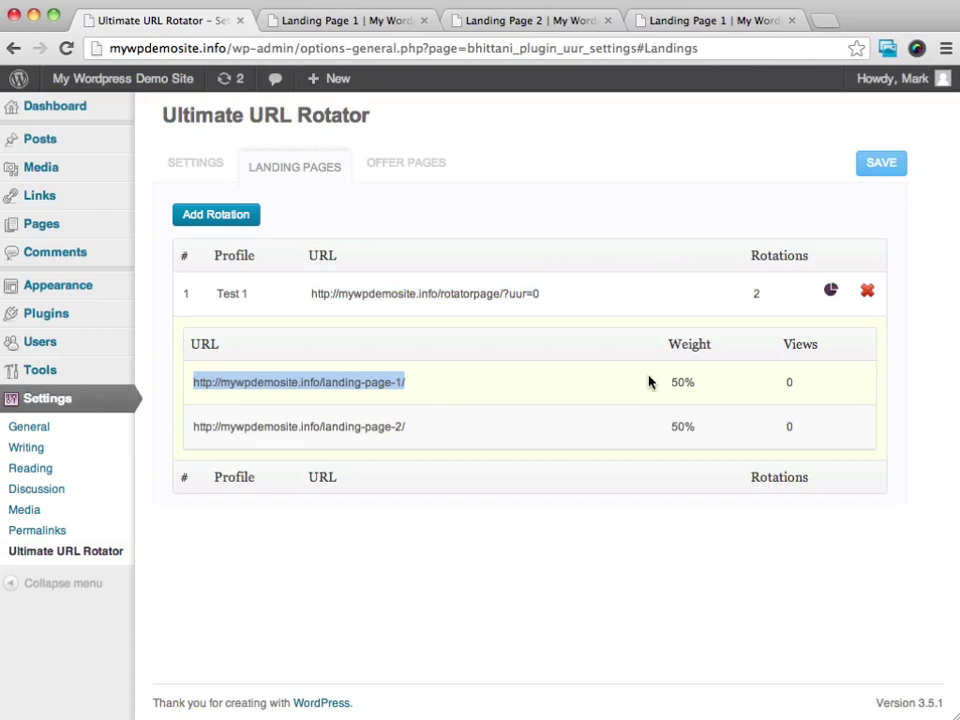
double_click(755, 294)
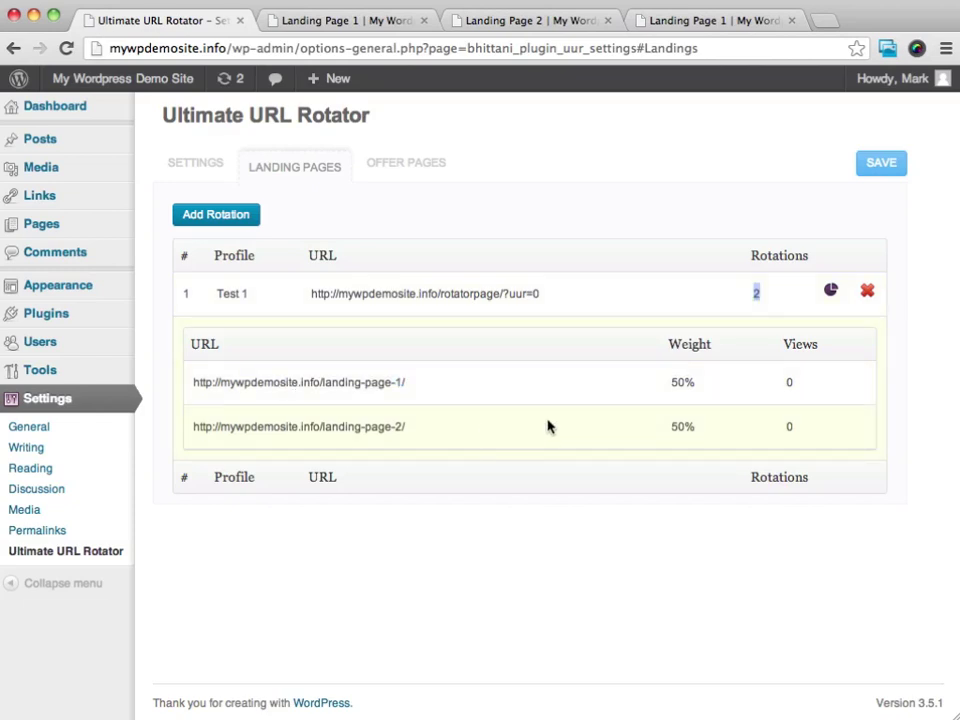
left_click(546, 178)
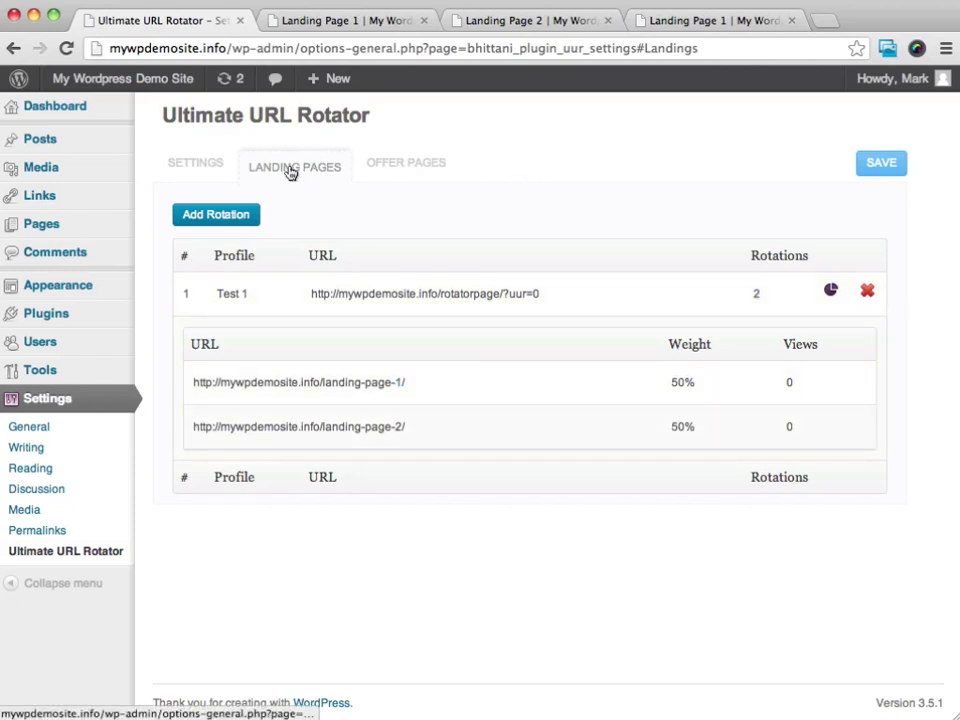
Start a new offer-page rotation and name the profile test3
left_click(389, 166)
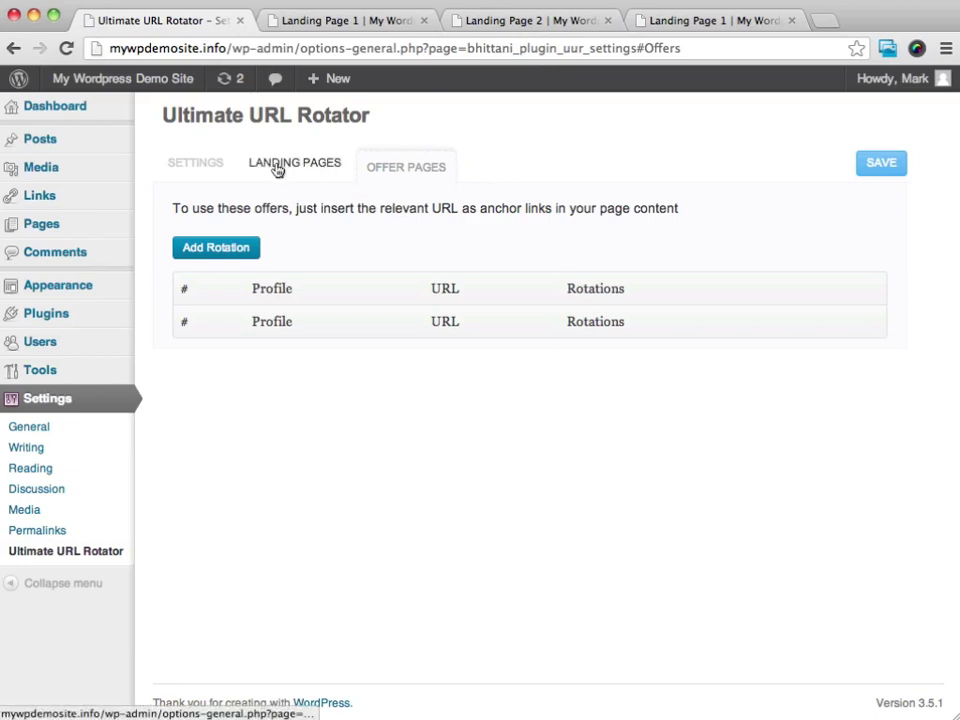
left_click(236, 250)
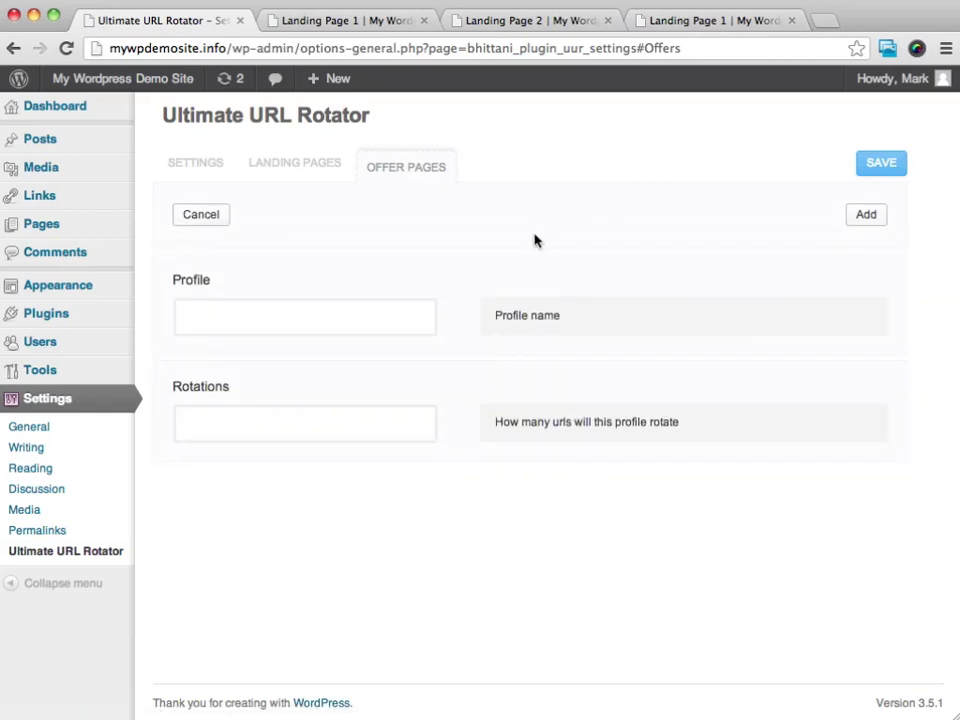
left_click(262, 324)
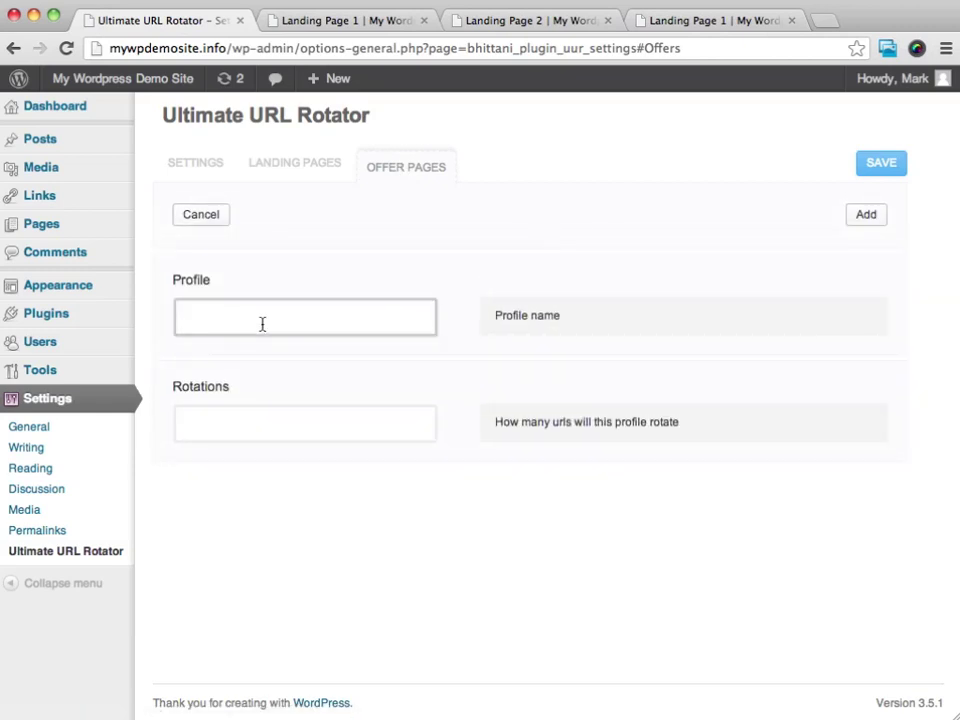
type("test3")
Change the offer profile's rotations from 3 to 5 and review the empty offer fields
left_click(333, 432)
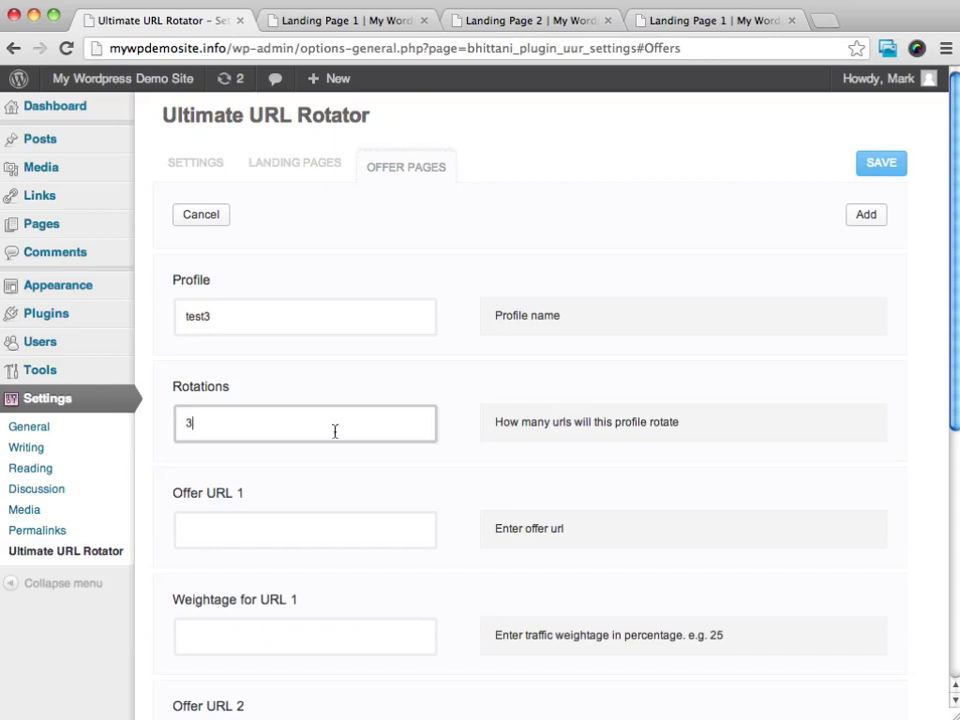
scroll(666, 473, "down", 5)
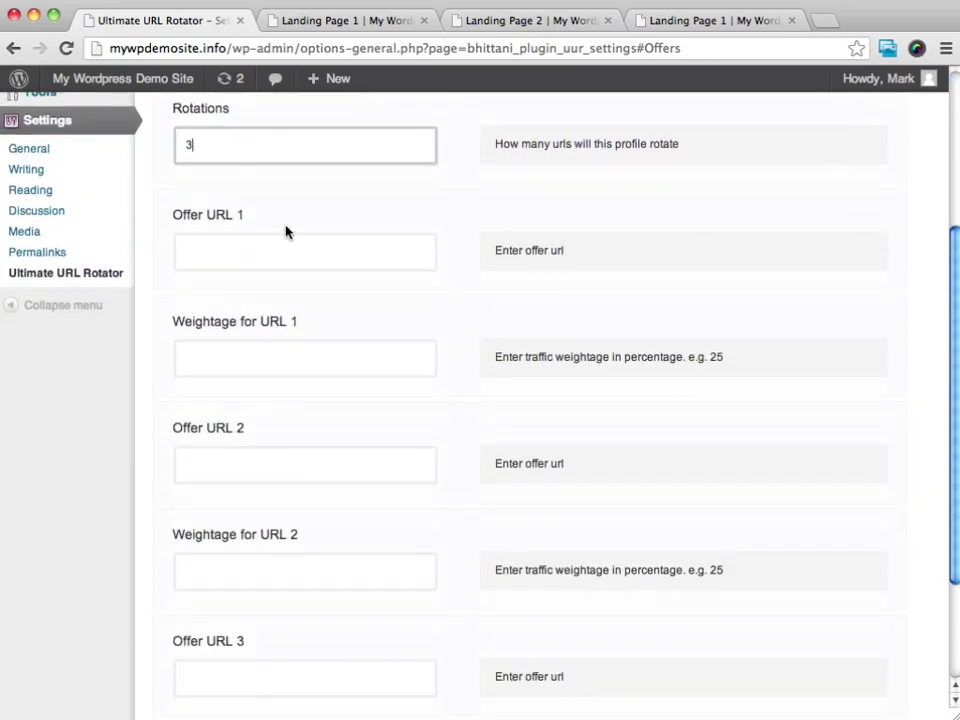
key("BackSpace")
type("5")
left_click(672, 447)
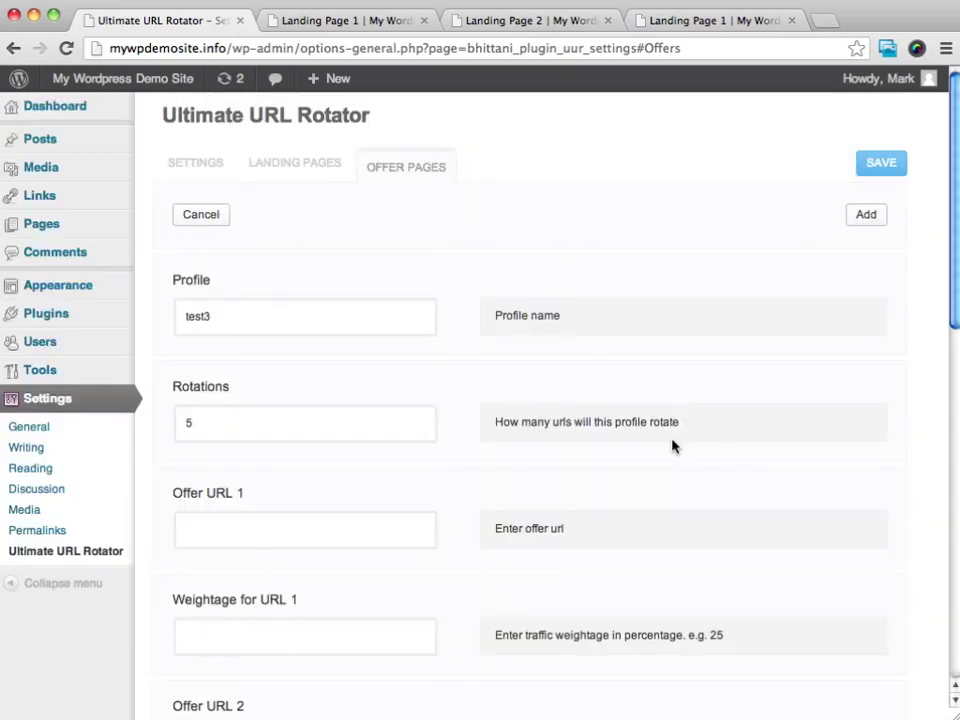
scroll(529, 401, "down", 5)
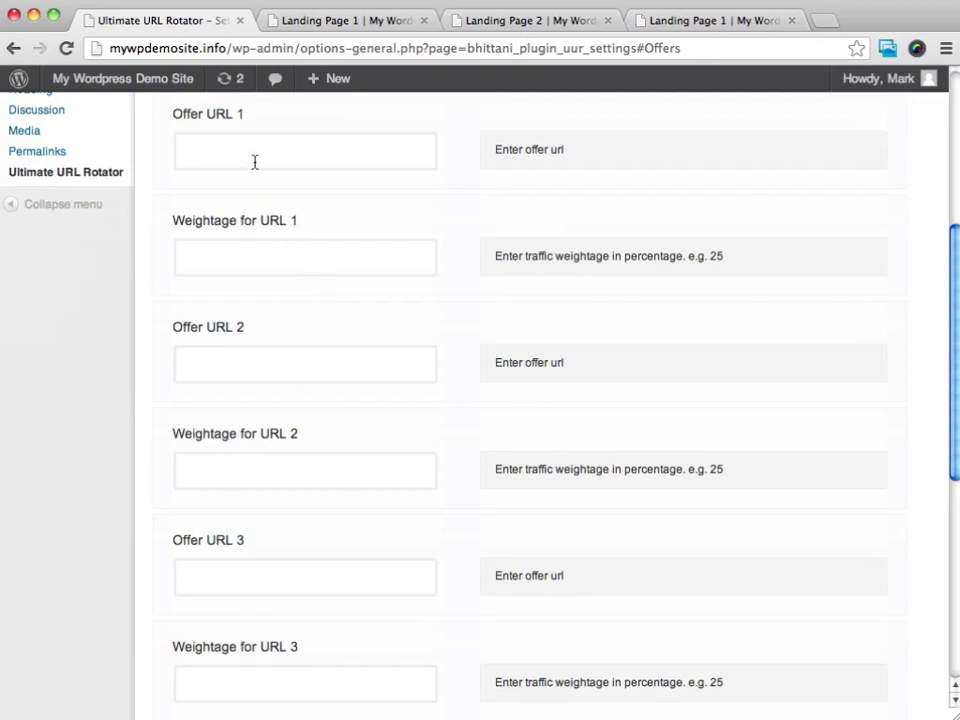
scroll(255, 162, "down", 5)
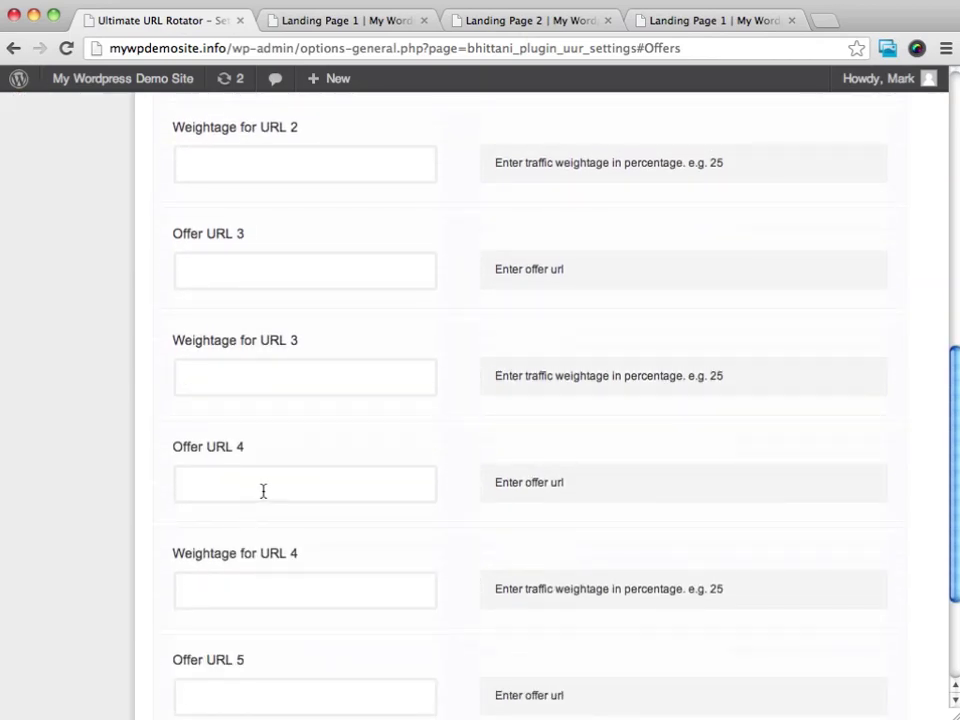
scroll(512, 300, "up", 6)
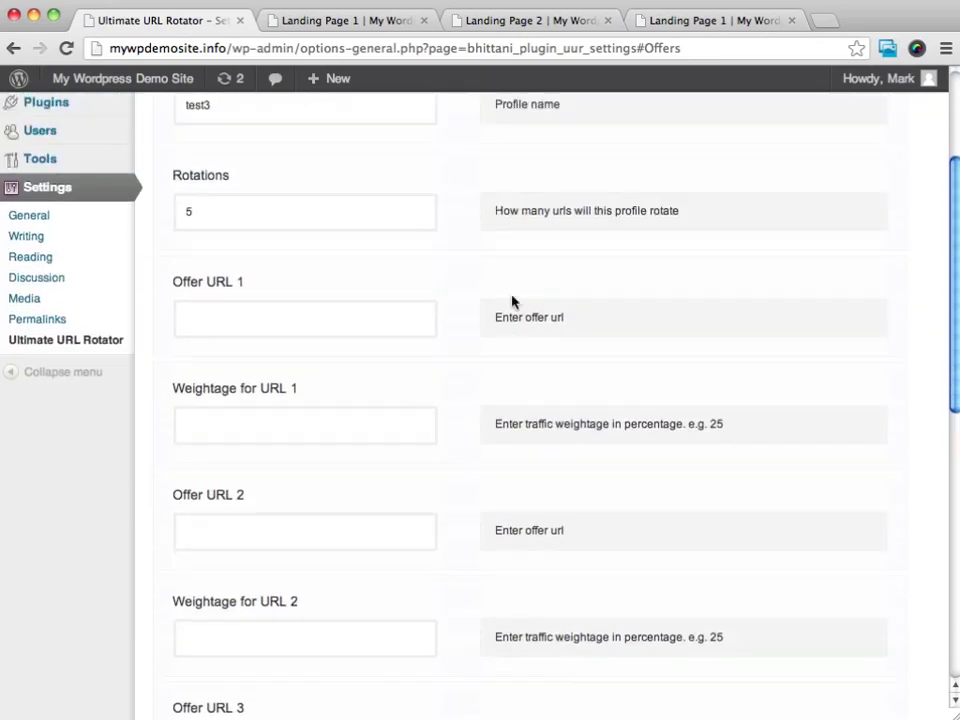
scroll(512, 301, "up", 1)
scroll(369, 156, "up", 3)
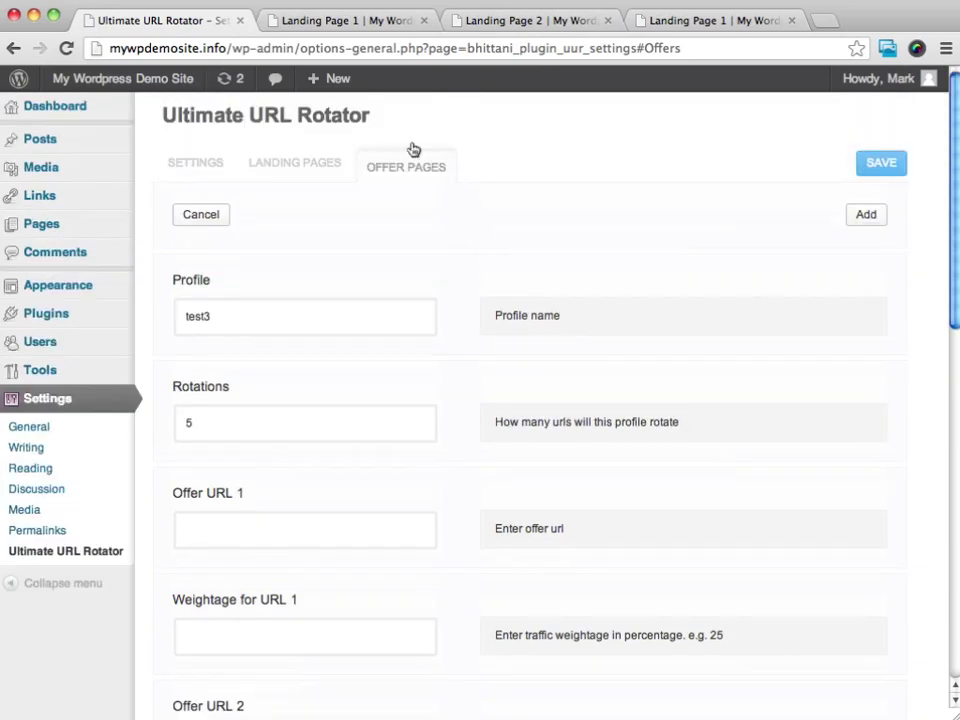